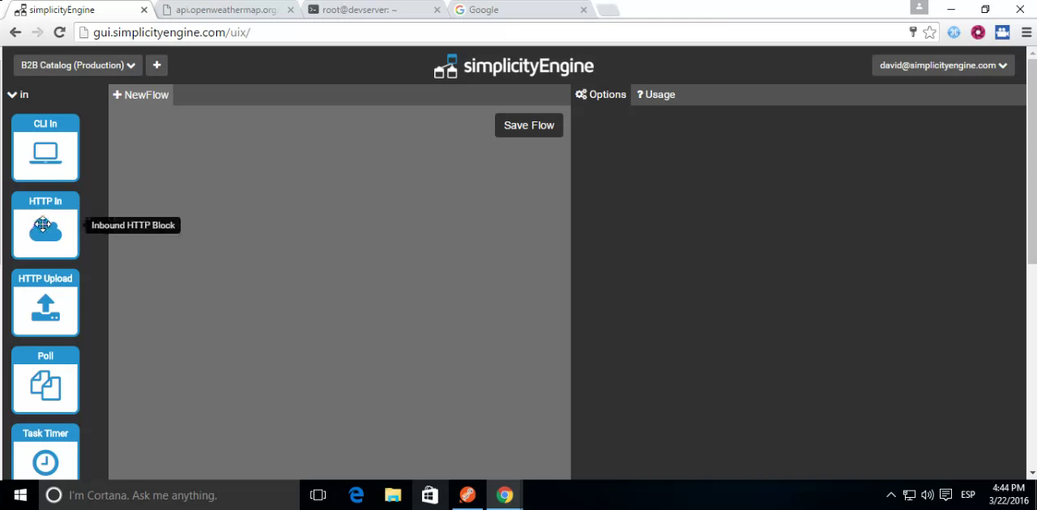
Step: Add an HTTP In block to the empty flow canvas and name it http_greet2
left_click_drag(34, 230, 195, 182)
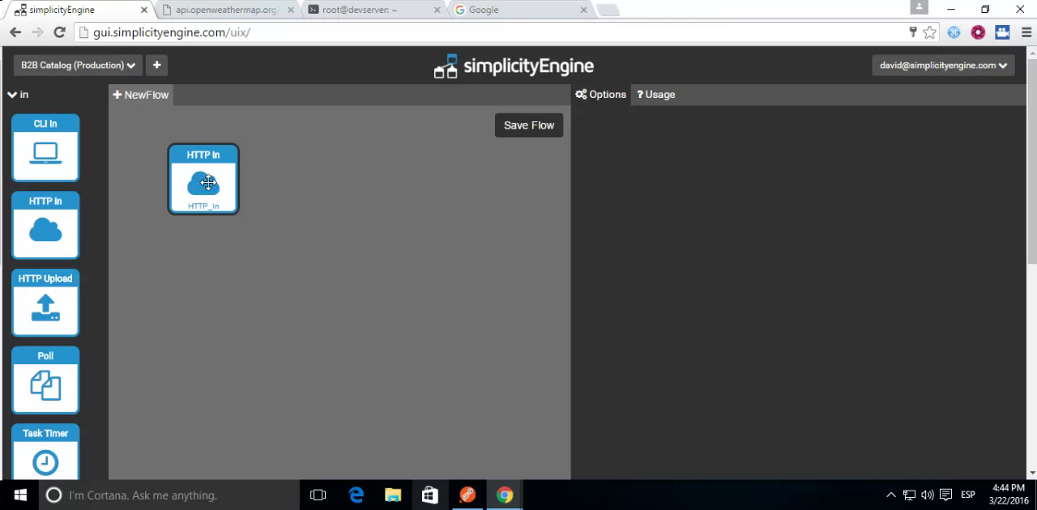
left_click(208, 183)
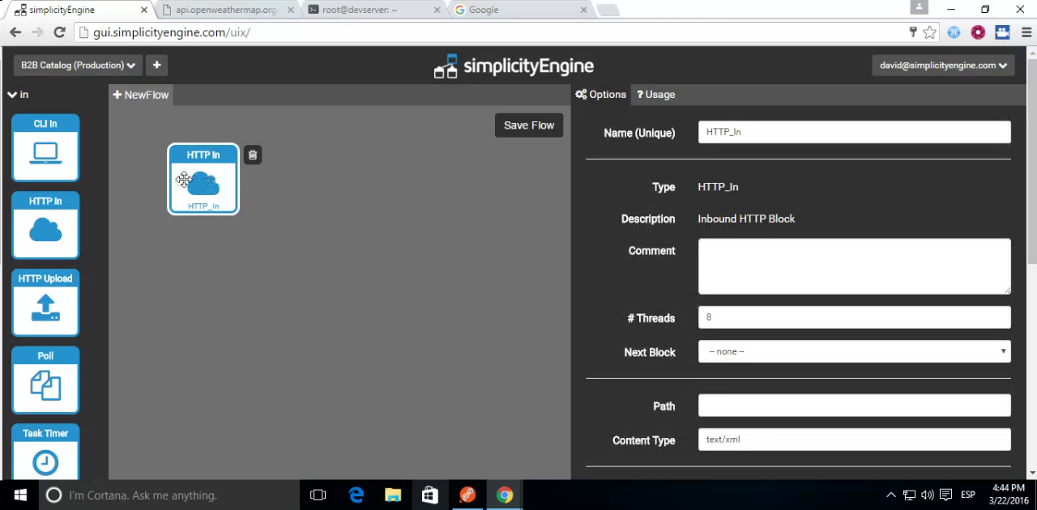
left_click(818, 133)
double_click(818, 133)
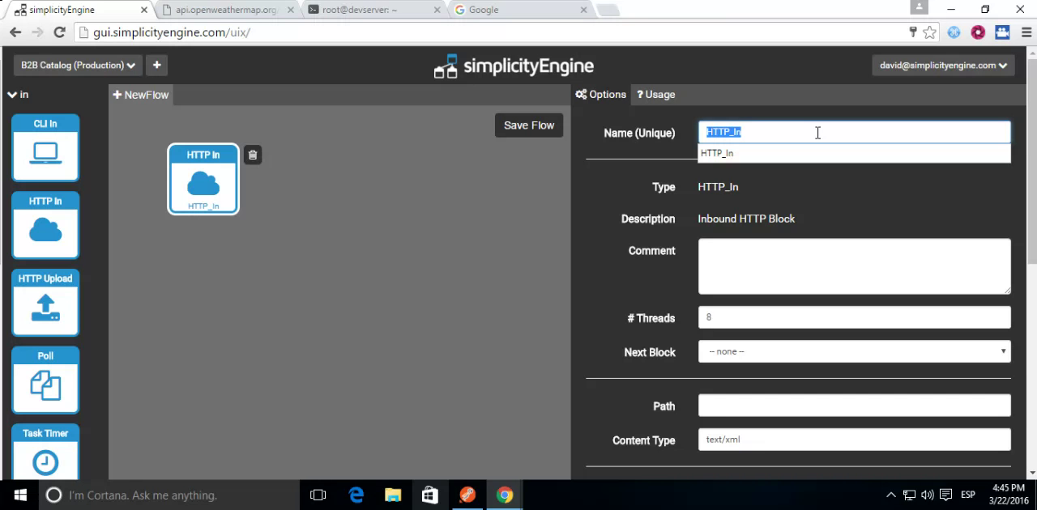
type("htpp_gree")
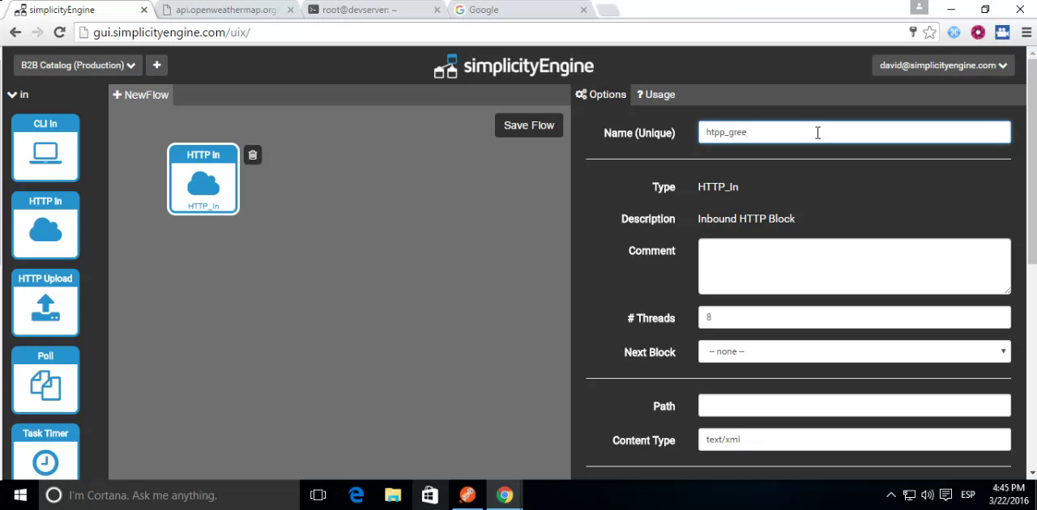
type("t1")
left_click(719, 133)
key("BackSpace")
type("t")
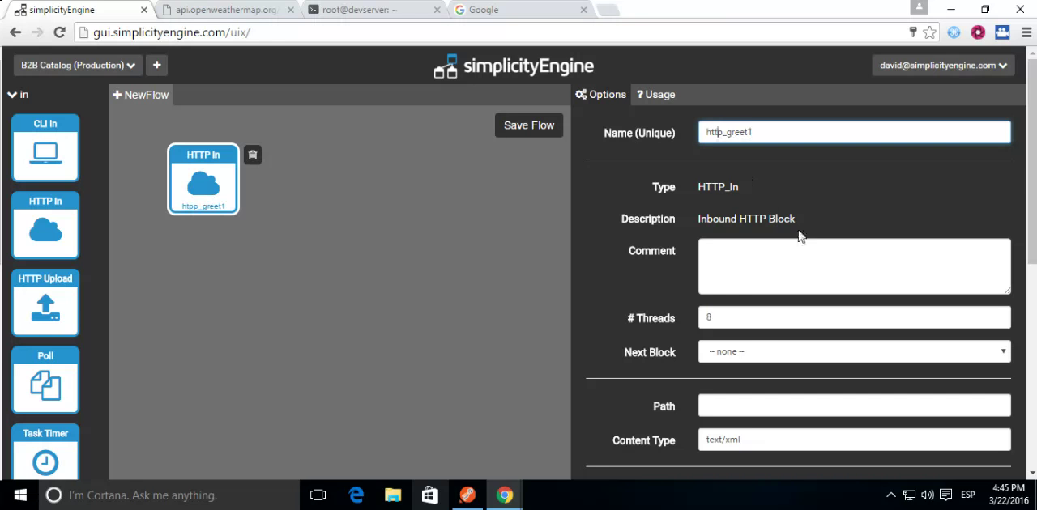
left_click(636, 288)
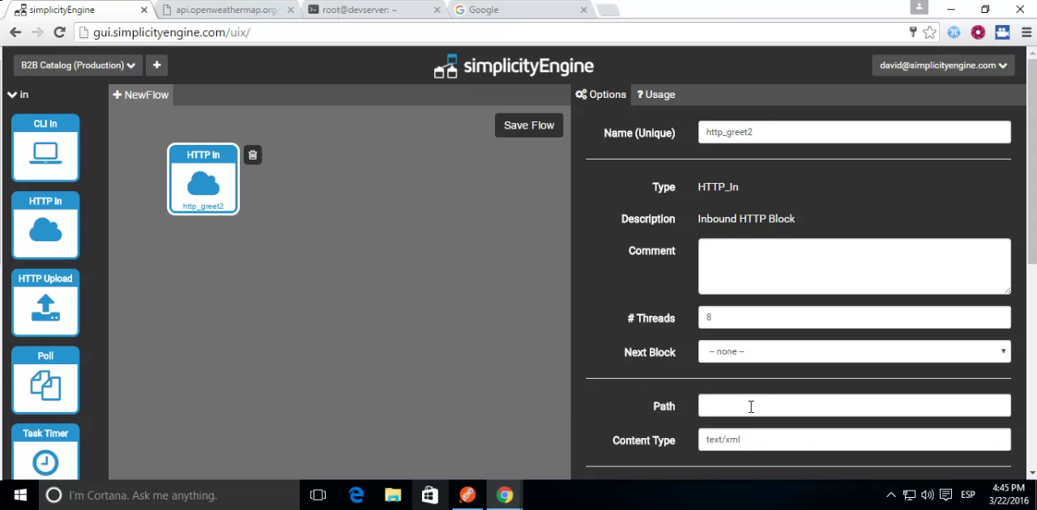
Step: Set the HTTP In block's path to /greet and its content type to text/html
left_click(807, 406)
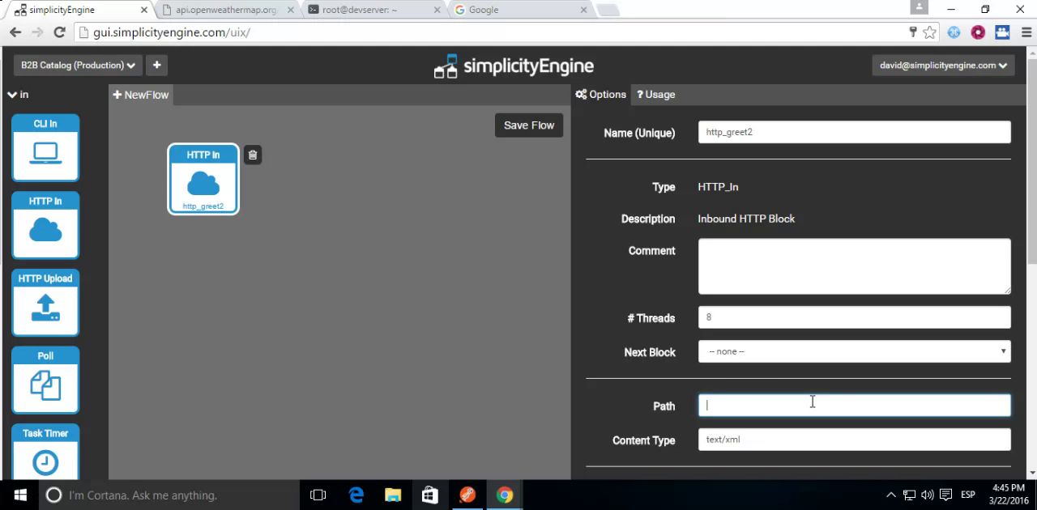
type("/")
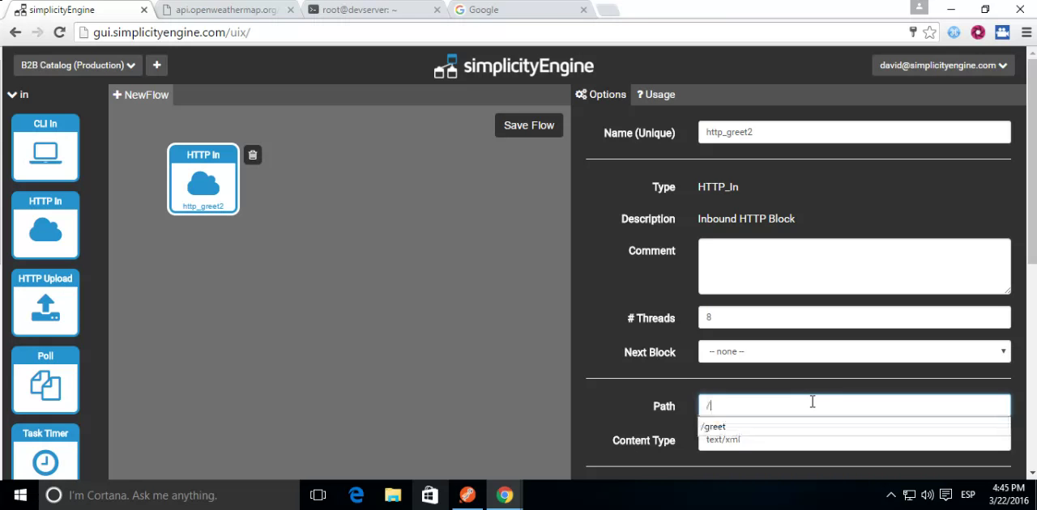
left_click(746, 435)
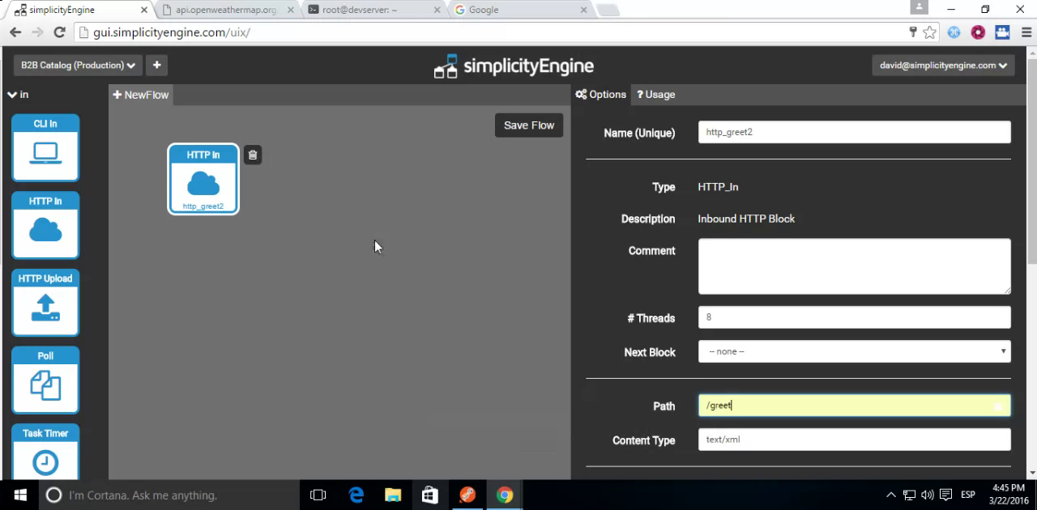
left_click(729, 440)
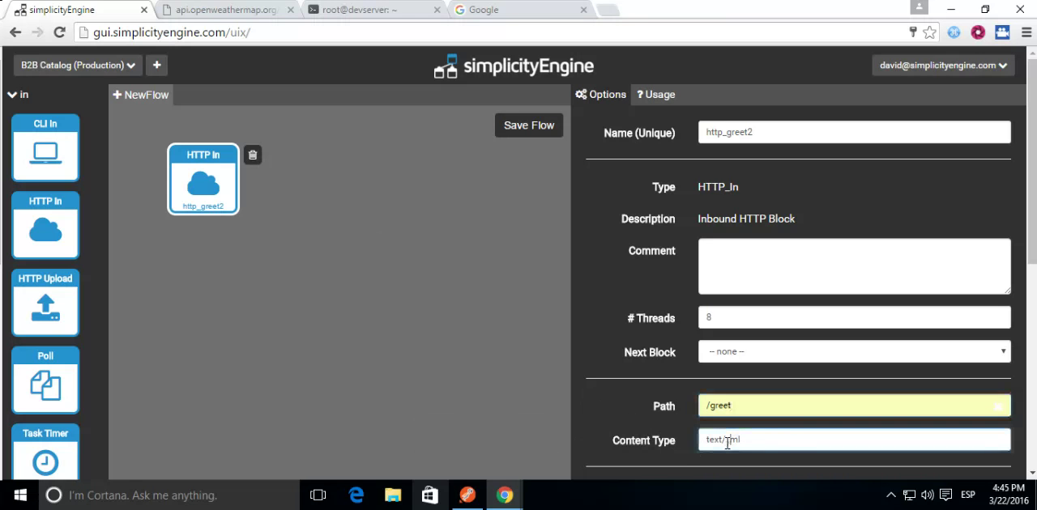
key("BackSpace")
key("BackSpace")
key("BackSpace")
type("ht")
left_click(739, 467)
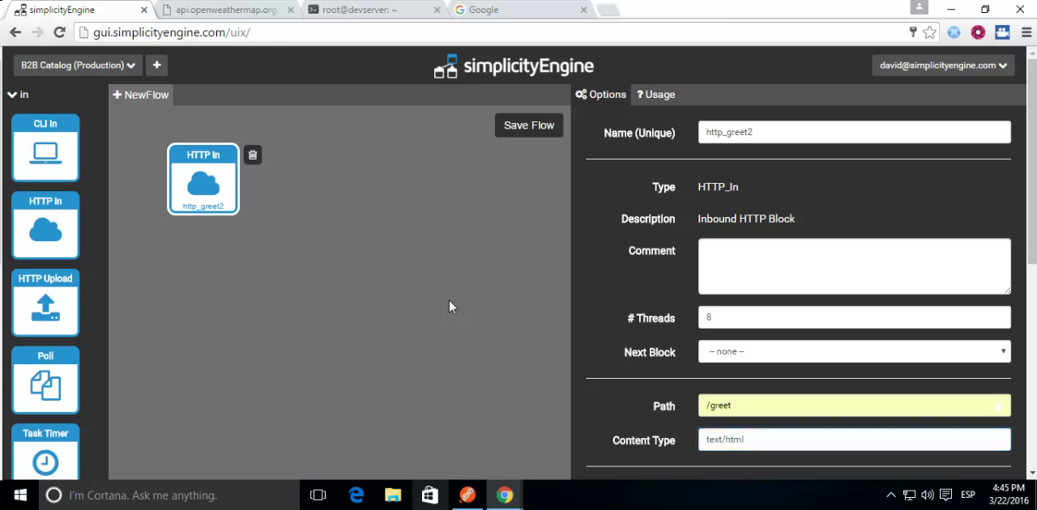
Step: Add a Stub (Return) block from the route category below the HTTP In block and name it Friends1
left_click(20, 96)
left_click(24, 98)
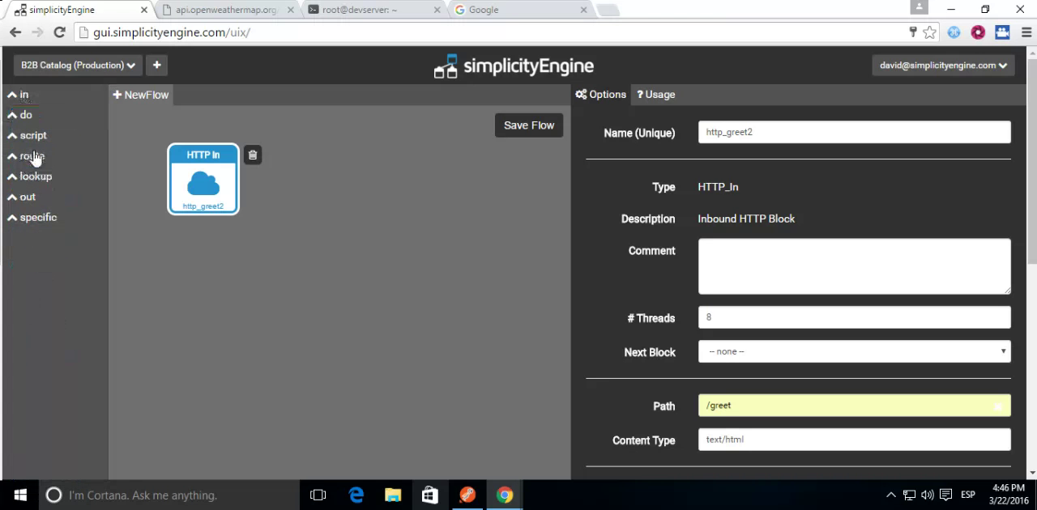
left_click(25, 155)
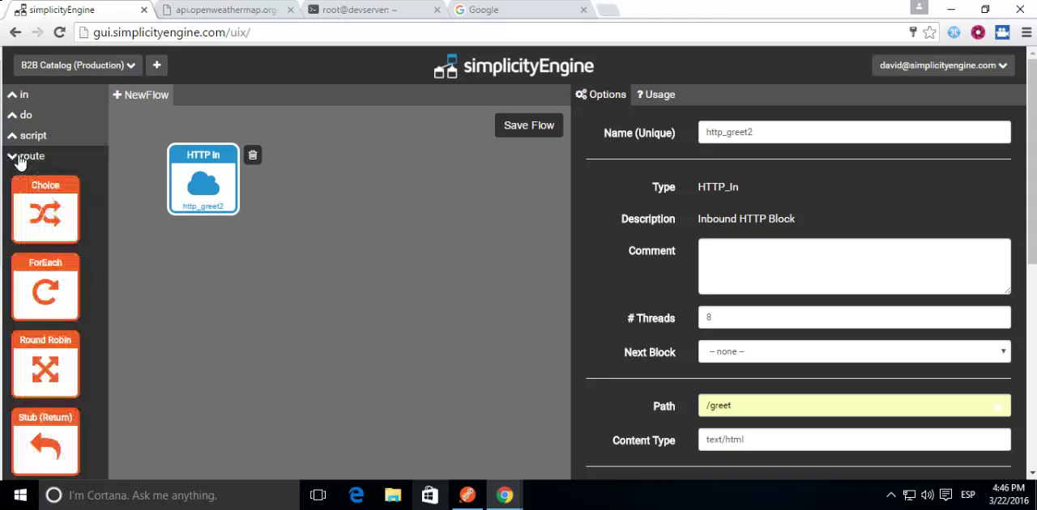
left_click_drag(30, 446, 187, 293)
left_click(185, 285)
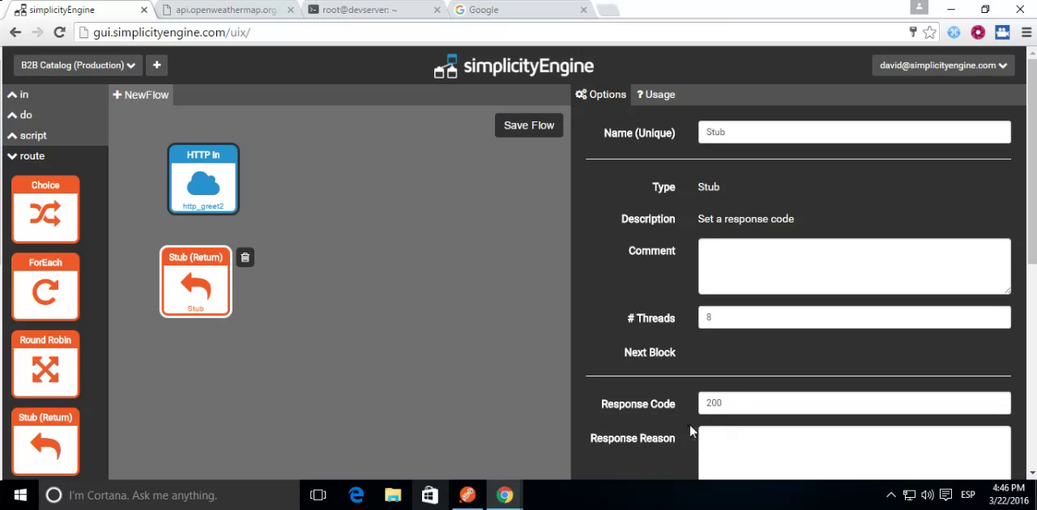
double_click(715, 133)
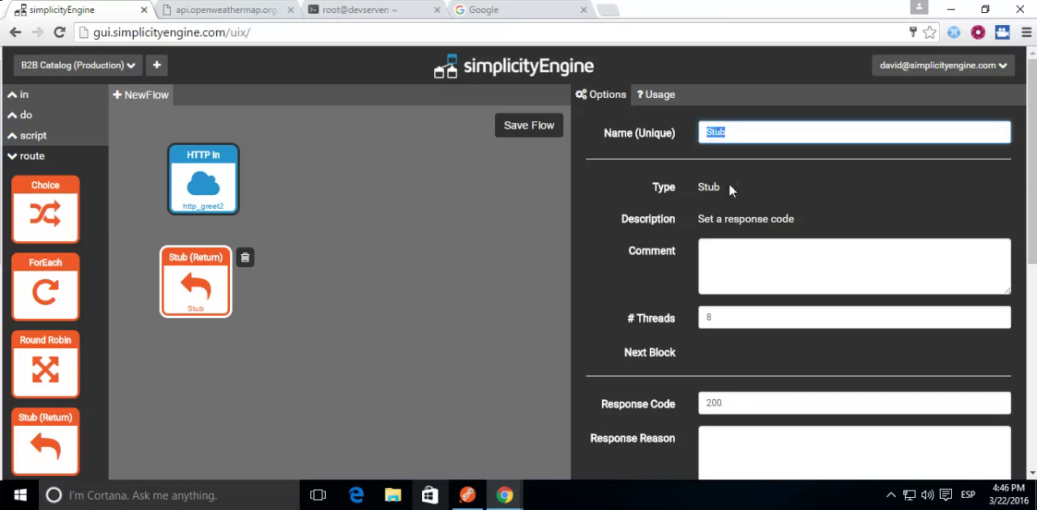
type("Frien")
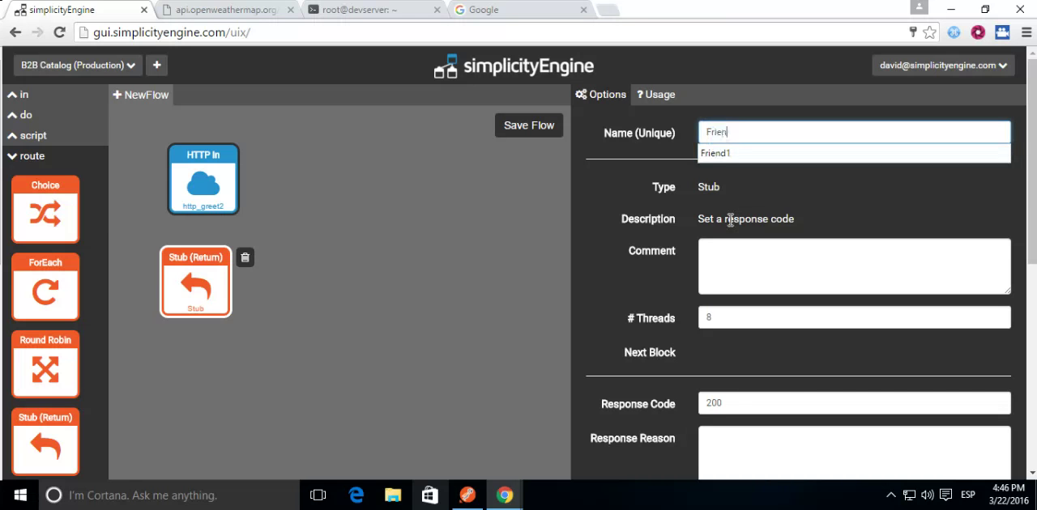
type("ds1")
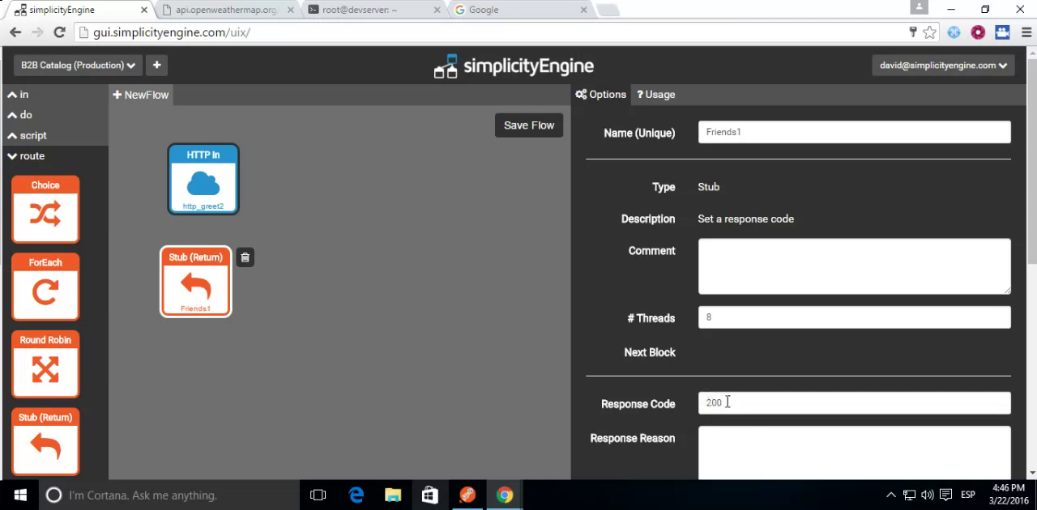
Step: Set the Friends1 stub's response reason to Hello World
left_click(785, 449)
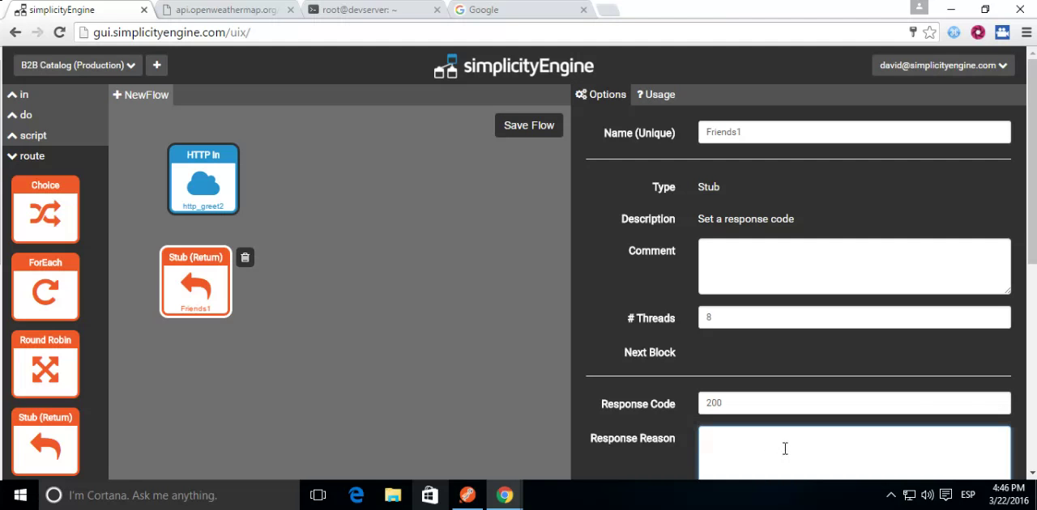
type("Hello World")
Step: Set the HTTP In block's next block to Friends1, linking the two blocks
left_click(205, 181)
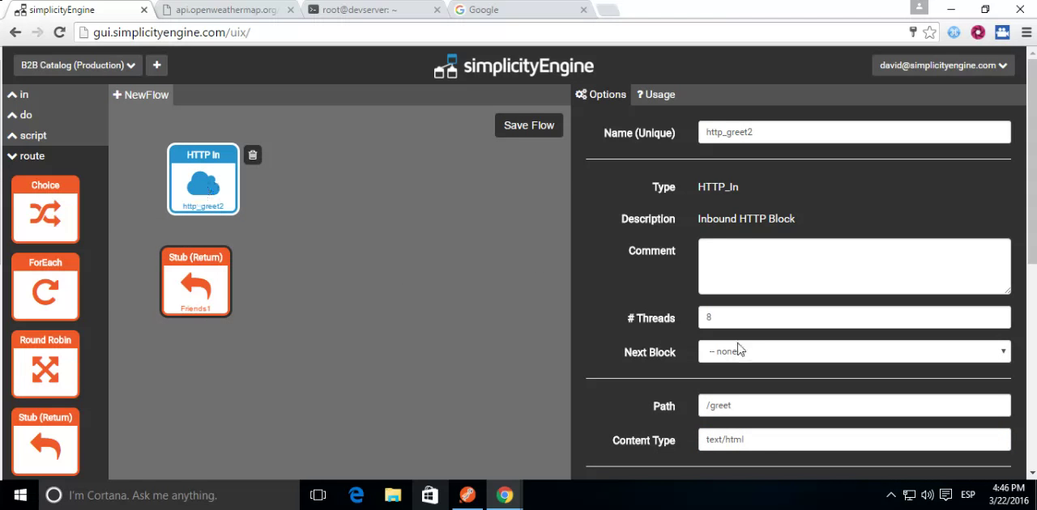
left_click(771, 354)
left_click(752, 381)
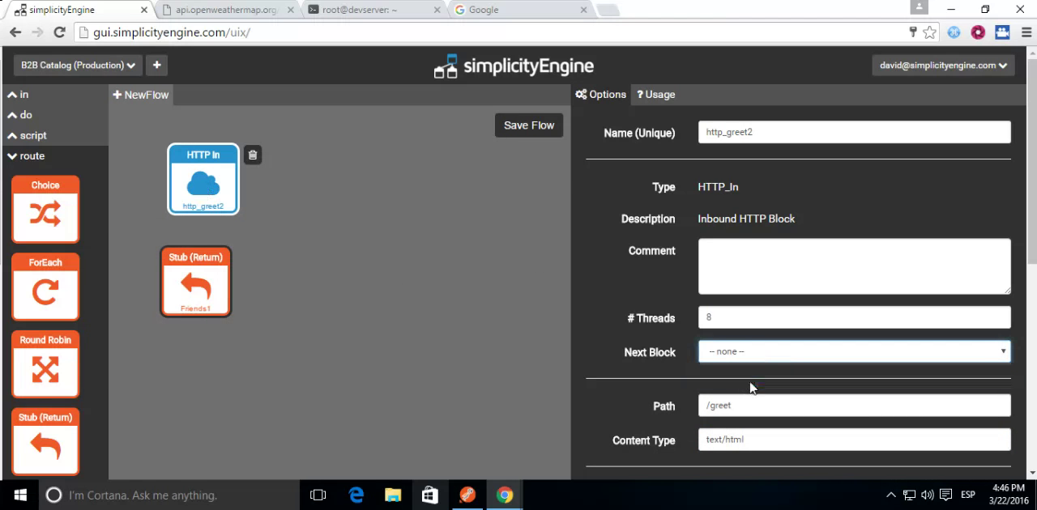
left_click_drag(204, 294, 212, 302)
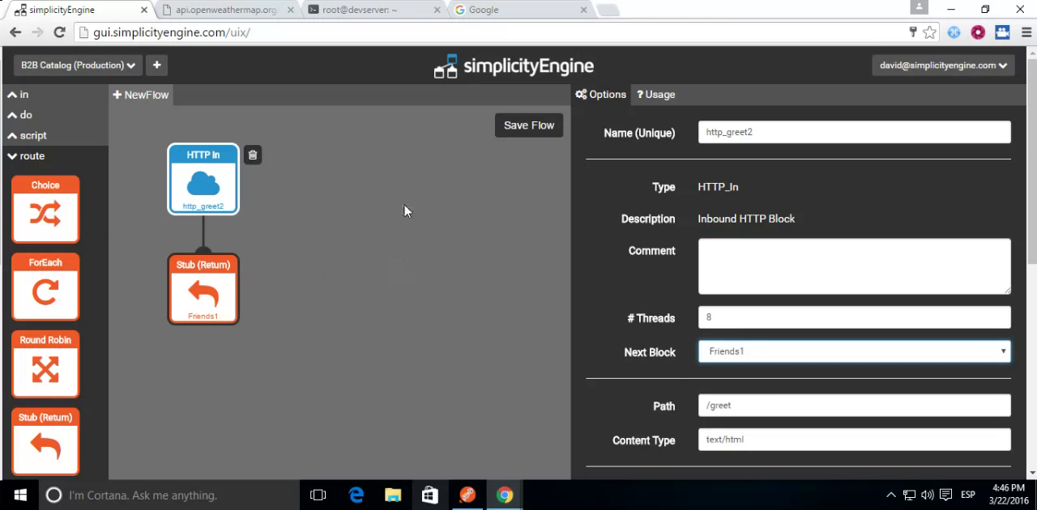
Step: Save the flow under the name greeting and acknowledge the confirmation
left_click(522, 129)
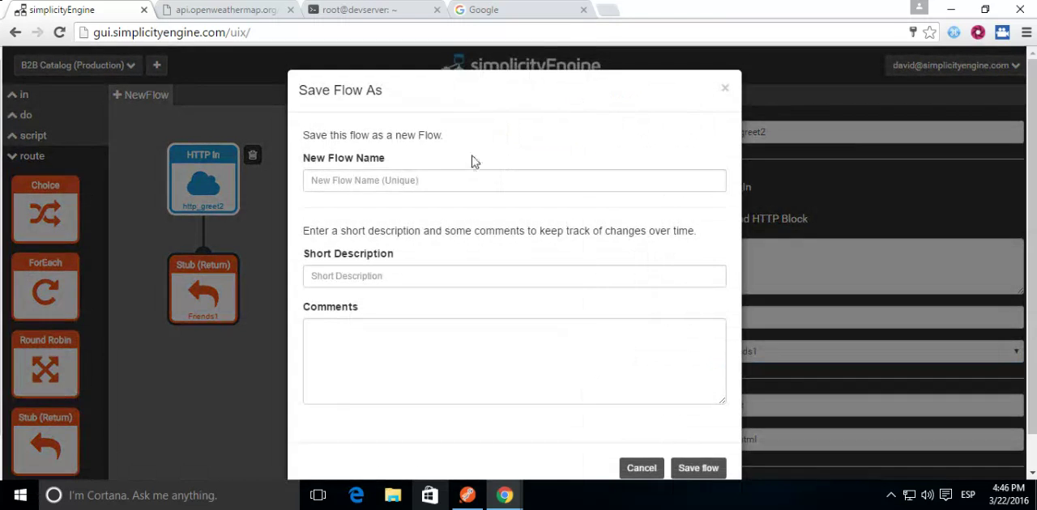
left_click(432, 180)
type("greeting")
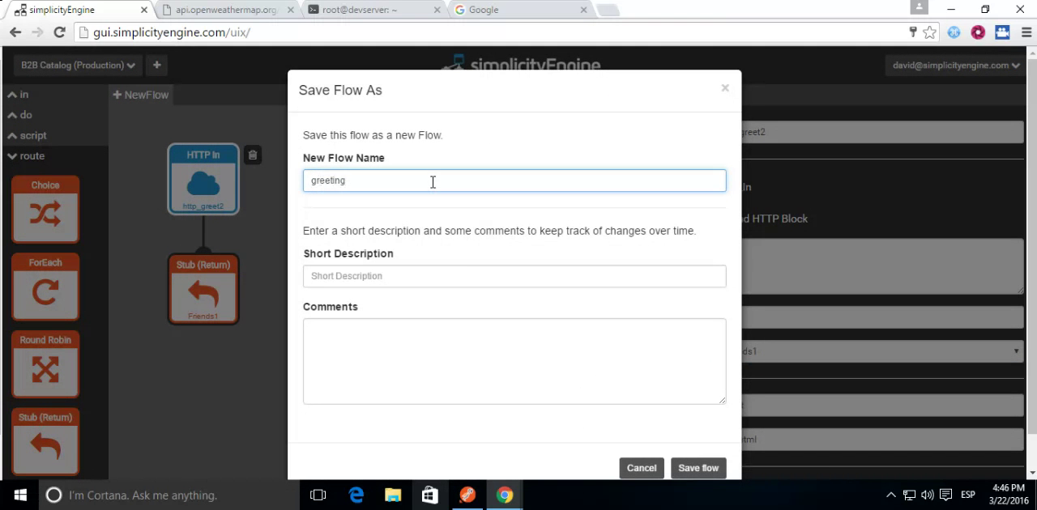
left_click(701, 468)
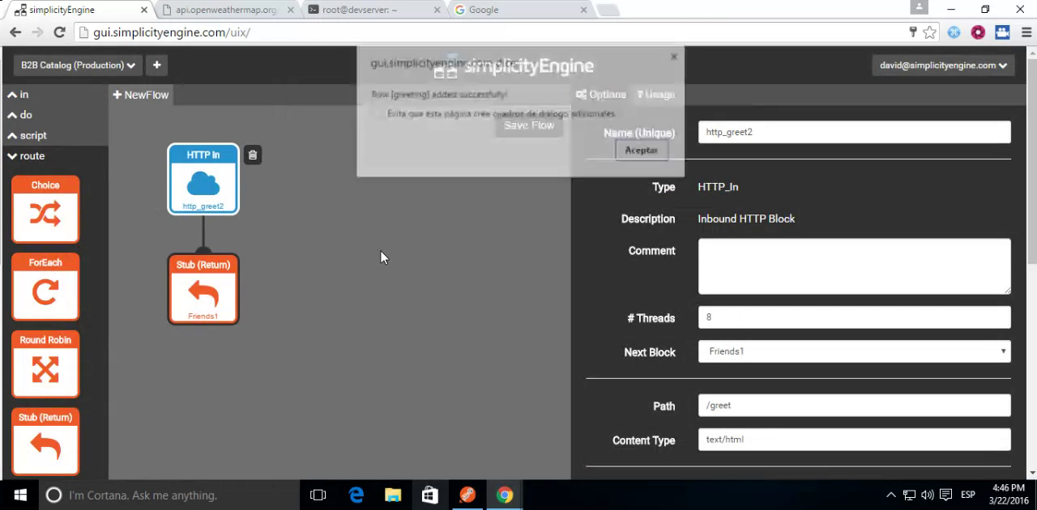
left_click(635, 153)
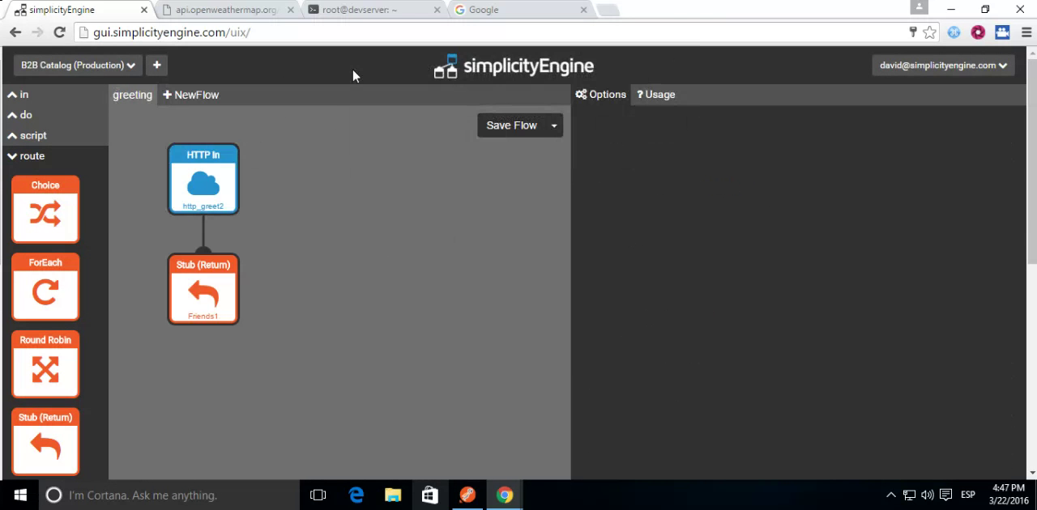
Step: Open executor.simplicityengine.com:8081/greet in another browser tab to test the endpoint's response
left_click(523, 12)
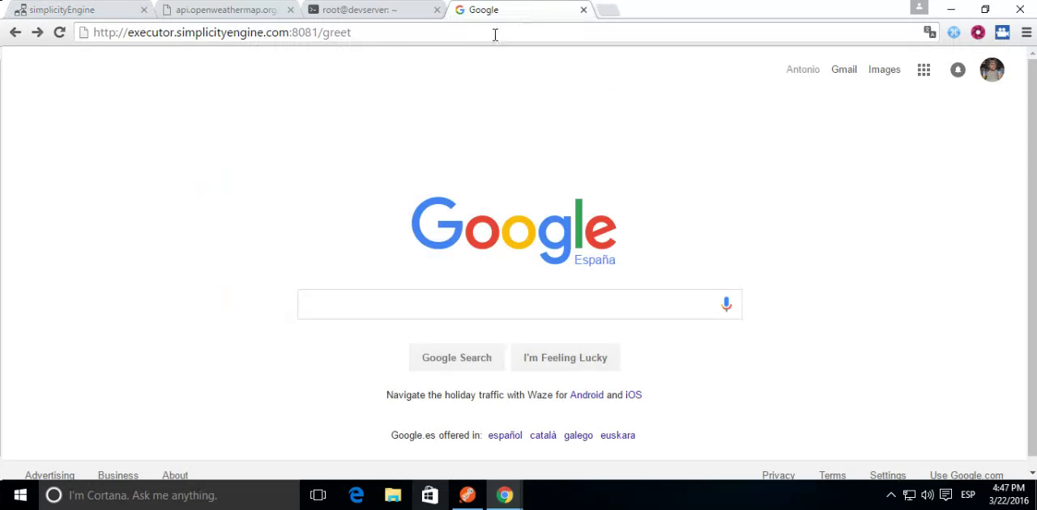
left_click(496, 34)
left_click(96, 33)
left_click_drag(96, 33, 375, 32)
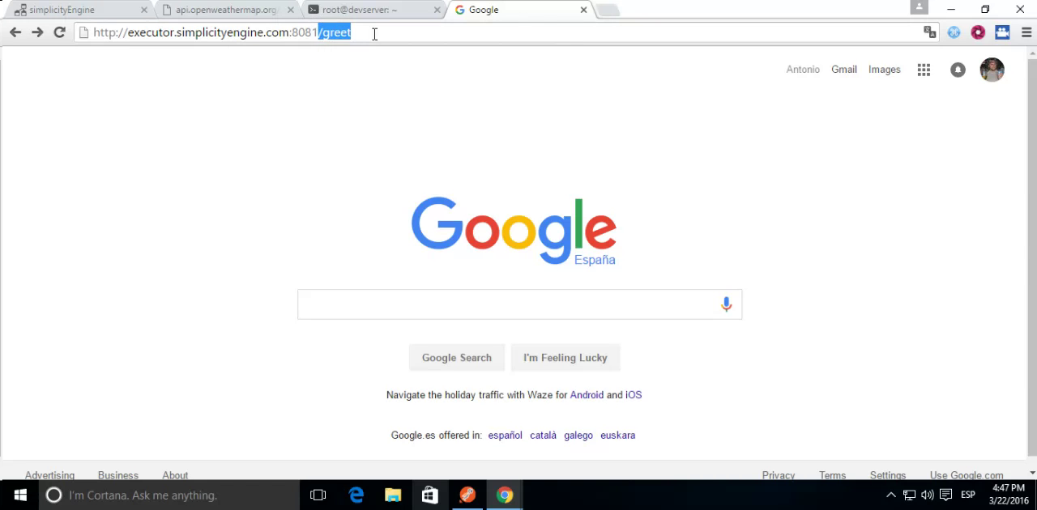
left_click(374, 33)
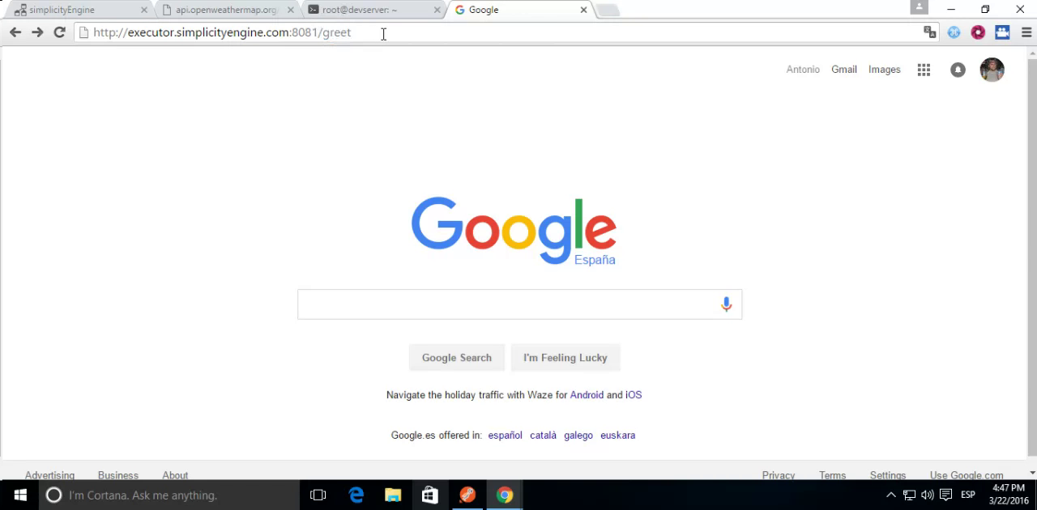
key("Return")
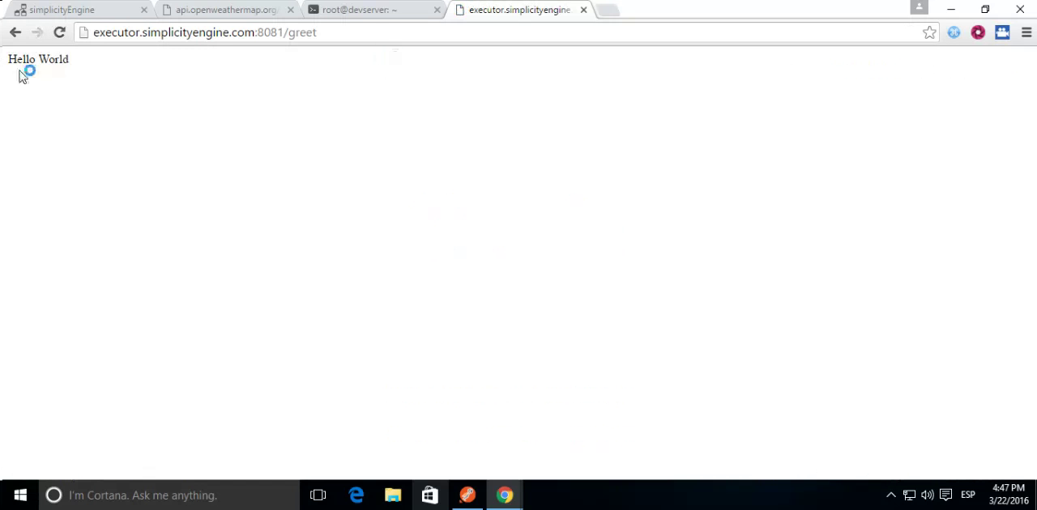
left_click_drag(70, 59, 5, 64)
left_click(102, 67)
Step: Back in the flow, change the Friends1 stub's response reason to <h1>Hello World</h1>
left_click(92, 12)
left_click(204, 286)
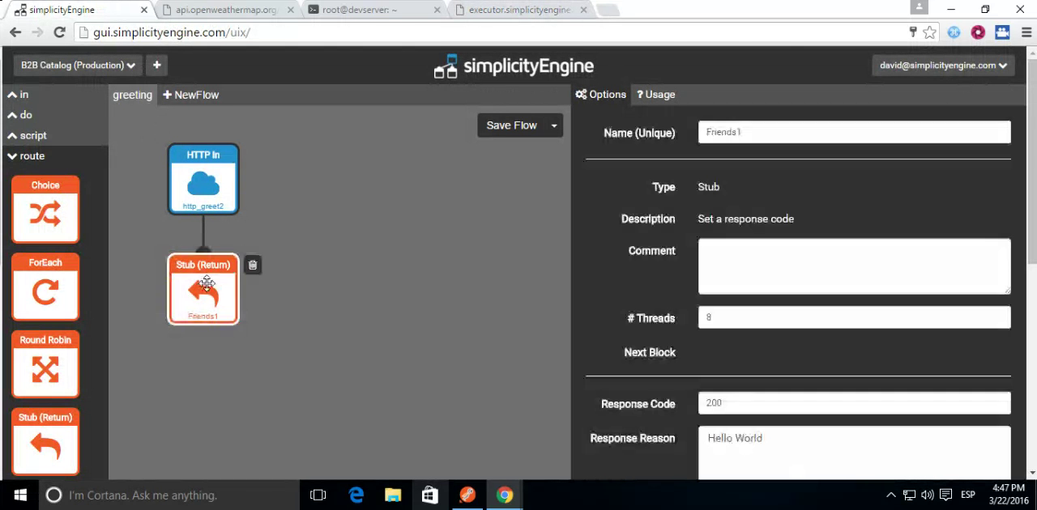
left_click(706, 437)
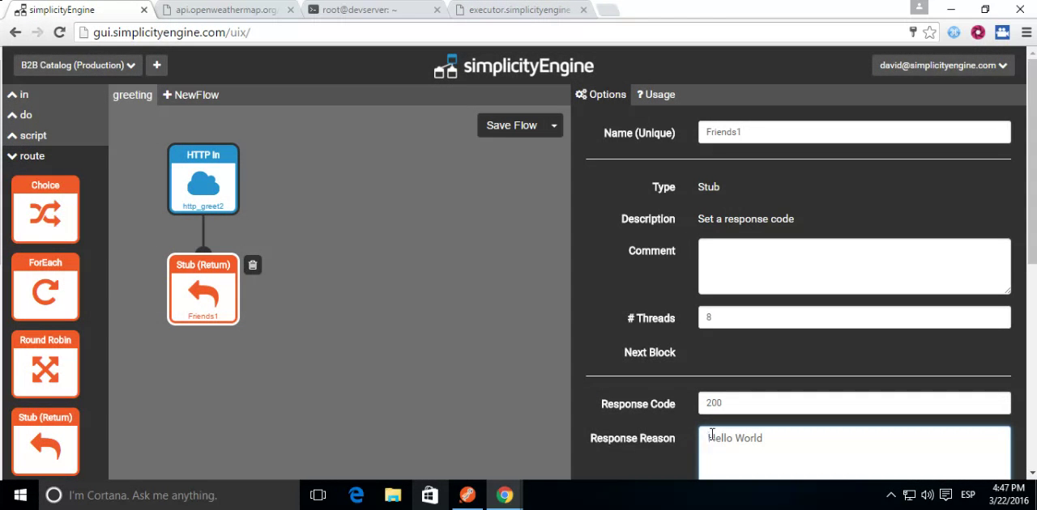
type("<h1>")
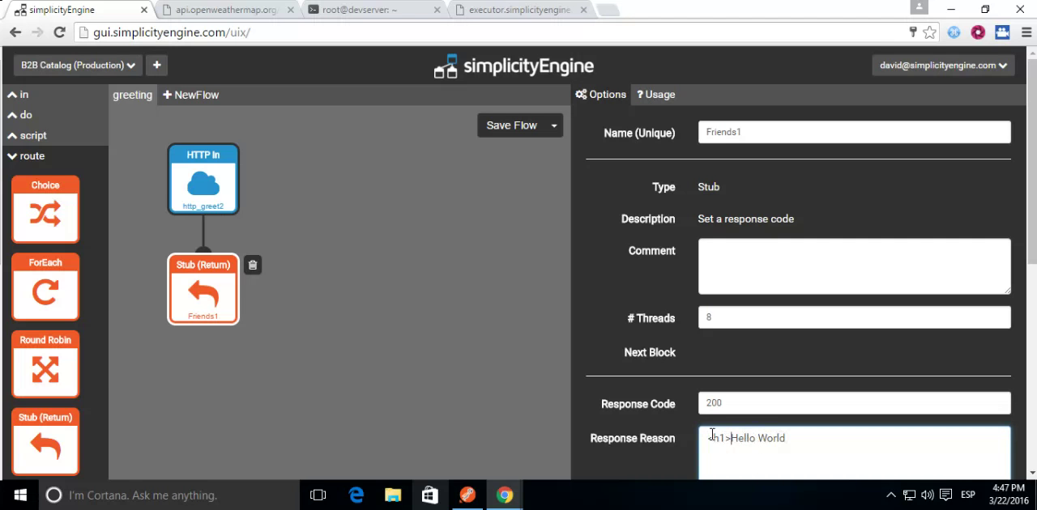
left_click(806, 441)
Step: Save the greeting flow again and acknowledge the confirmation
left_click(509, 129)
left_click(702, 375)
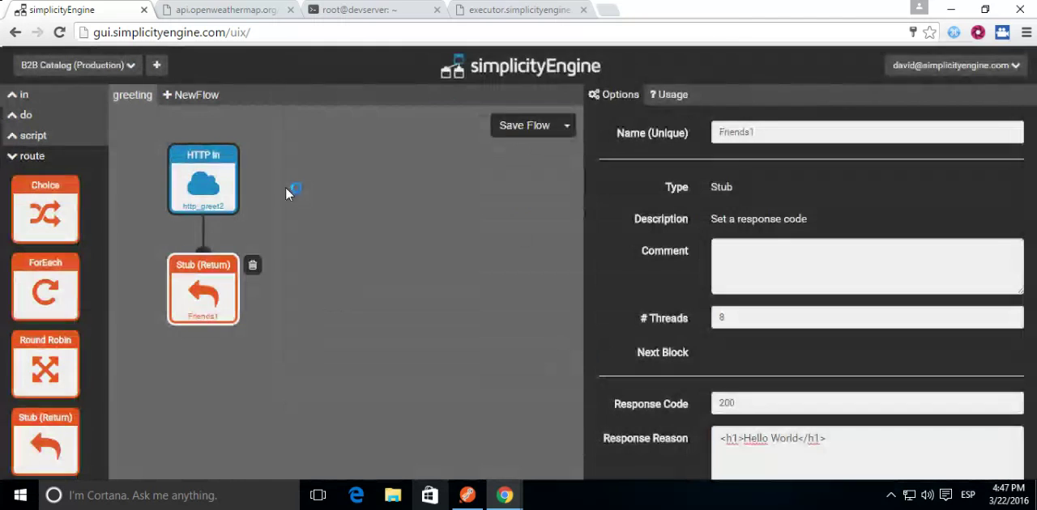
left_click(642, 151)
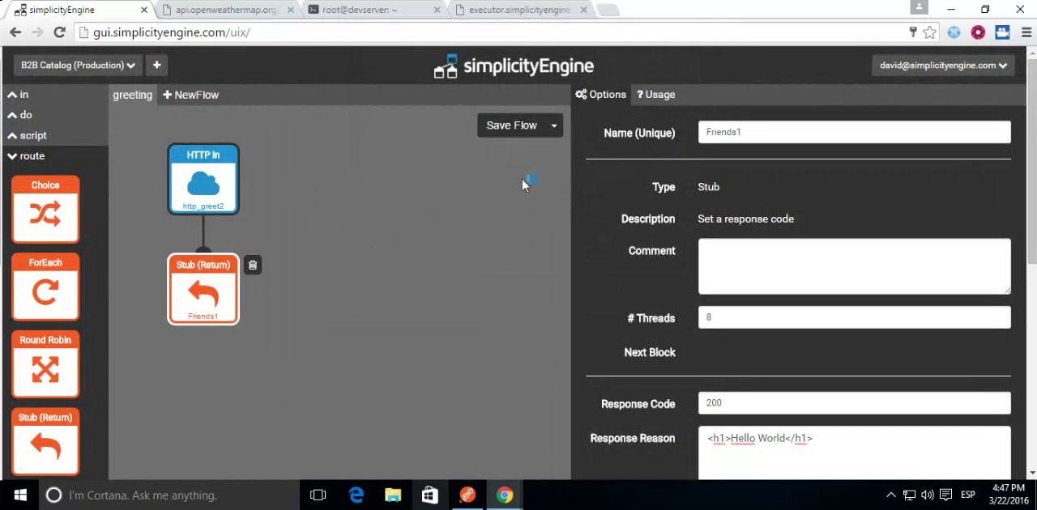